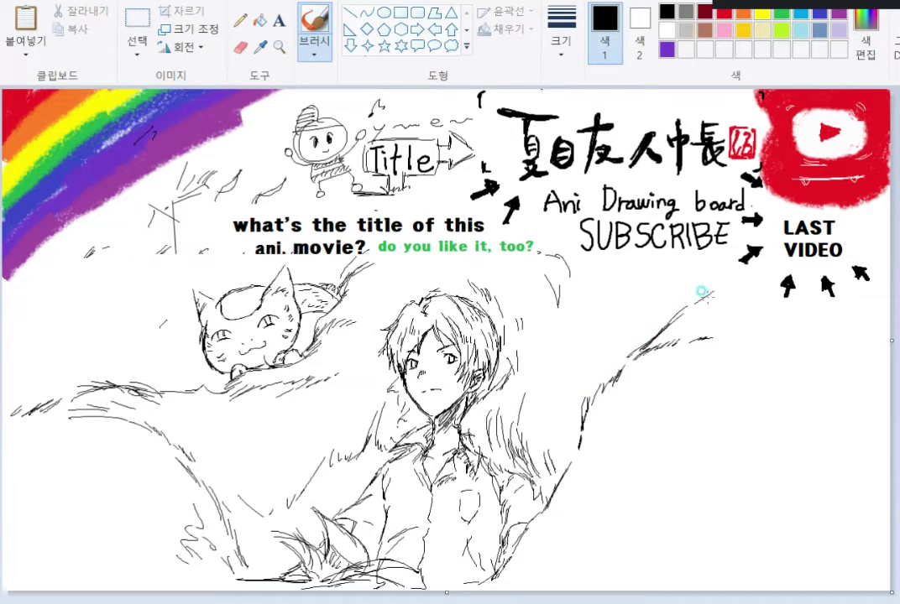
Step: Sketch thin black fur strokes along the large creature's sloping head outline, with short hatching and a mouth line below it
{"action": "mouse_move", "coordinate": [721, 322]}
{"action": "left_mouse_down"}
{"action": "mouse_move", "coordinate": [679, 322]}
{"action": "mouse_move", "coordinate": [739, 283]}
{"action": "mouse_move", "coordinate": [727, 291]}
{"action": "left_mouse_up"}
{"action": "left_click_drag", "start_coordinate": [660, 277], "coordinate": [664, 323]}
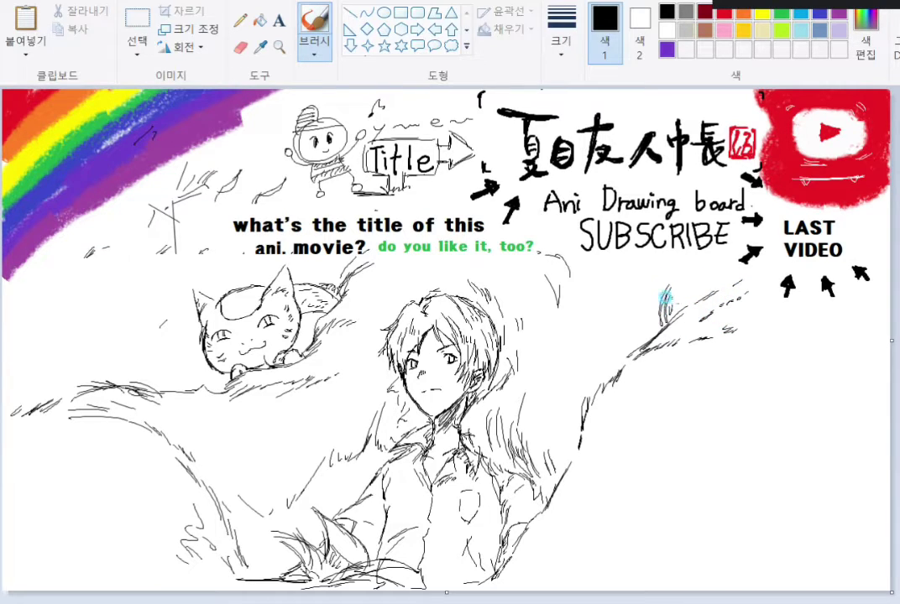
{"action": "mouse_move", "coordinate": [592, 442]}
{"action": "left_mouse_down"}
{"action": "mouse_move", "coordinate": [548, 505]}
{"action": "mouse_move", "coordinate": [569, 499]}
{"action": "mouse_move", "coordinate": [592, 533]}
{"action": "left_mouse_up"}
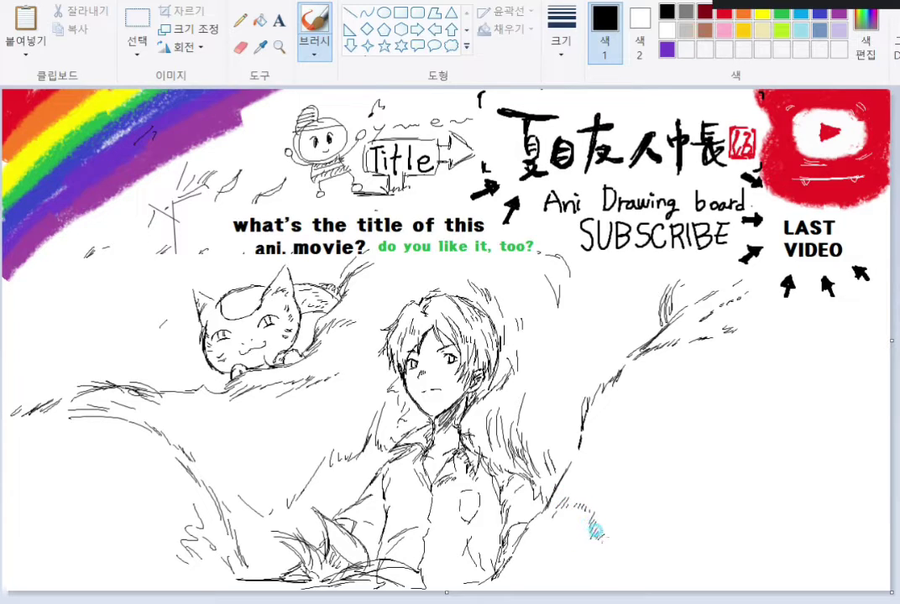
{"action": "left_click_drag", "start_coordinate": [616, 574], "coordinate": [669, 562]}
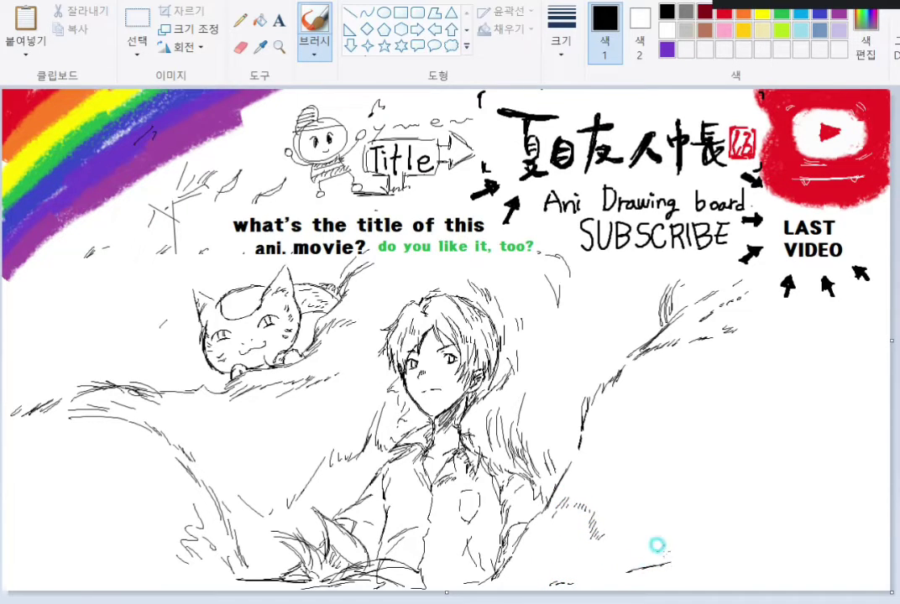
Step: Draw the large creature's slanted eye with brow and lash strokes, and add long hair strokes beside it below the LAST VIDEO arrows
{"action": "mouse_move", "coordinate": [652, 487]}
{"action": "left_mouse_down"}
{"action": "mouse_move", "coordinate": [686, 453]}
{"action": "mouse_move", "coordinate": [685, 464]}
{"action": "mouse_move", "coordinate": [657, 482]}
{"action": "mouse_move", "coordinate": [668, 506]}
{"action": "left_mouse_up"}
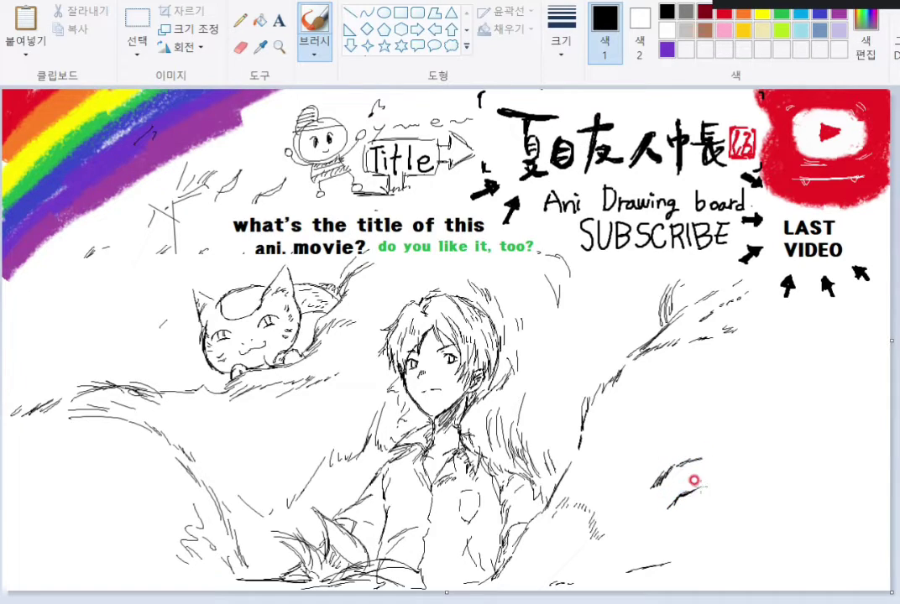
{"action": "mouse_move", "coordinate": [719, 478]}
{"action": "left_mouse_down"}
{"action": "mouse_move", "coordinate": [668, 496]}
{"action": "mouse_move", "coordinate": [703, 491]}
{"action": "mouse_move", "coordinate": [673, 491]}
{"action": "mouse_move", "coordinate": [686, 485]}
{"action": "mouse_move", "coordinate": [679, 494]}
{"action": "mouse_move", "coordinate": [705, 500]}
{"action": "mouse_move", "coordinate": [664, 496]}
{"action": "left_mouse_up"}
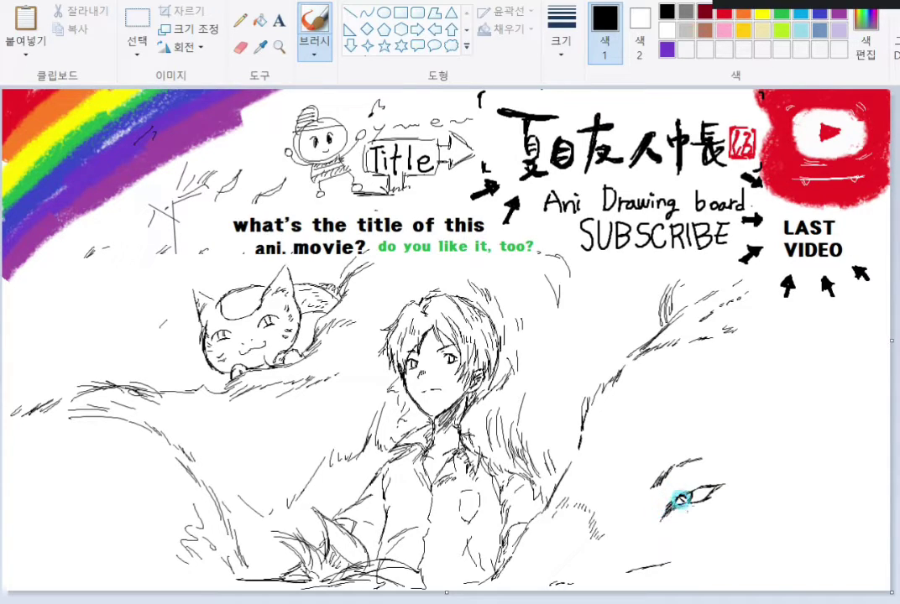
{"action": "mouse_move", "coordinate": [701, 496]}
{"action": "left_mouse_down"}
{"action": "mouse_move", "coordinate": [720, 472]}
{"action": "mouse_move", "coordinate": [728, 483]}
{"action": "mouse_move", "coordinate": [741, 444]}
{"action": "mouse_move", "coordinate": [712, 475]}
{"action": "mouse_move", "coordinate": [720, 502]}
{"action": "mouse_move", "coordinate": [696, 514]}
{"action": "left_mouse_up"}
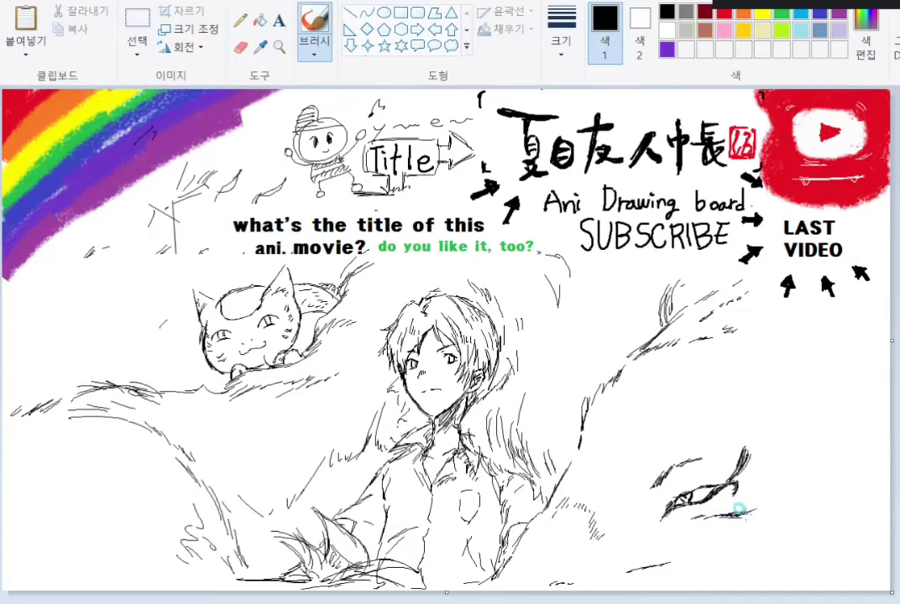
{"action": "mouse_move", "coordinate": [776, 490]}
{"action": "left_mouse_down"}
{"action": "mouse_move", "coordinate": [734, 526]}
{"action": "mouse_move", "coordinate": [755, 524]}
{"action": "mouse_move", "coordinate": [778, 502]}
{"action": "mouse_move", "coordinate": [758, 540]}
{"action": "mouse_move", "coordinate": [825, 429]}
{"action": "mouse_move", "coordinate": [802, 406]}
{"action": "mouse_move", "coordinate": [790, 429]}
{"action": "mouse_move", "coordinate": [806, 422]}
{"action": "mouse_move", "coordinate": [843, 334]}
{"action": "mouse_move", "coordinate": [848, 346]}
{"action": "mouse_move", "coordinate": [813, 488]}
{"action": "mouse_move", "coordinate": [776, 435]}
{"action": "left_mouse_up"}
Step: Draw the jagged contour and rounded curl above the creature's eye with small dark marks, and densely hatch the surrounding fur and long strokes
{"action": "mouse_move", "coordinate": [659, 479]}
{"action": "left_mouse_down"}
{"action": "mouse_move", "coordinate": [607, 444]}
{"action": "mouse_move", "coordinate": [587, 460]}
{"action": "mouse_move", "coordinate": [583, 480]}
{"action": "mouse_move", "coordinate": [592, 478]}
{"action": "left_mouse_up"}
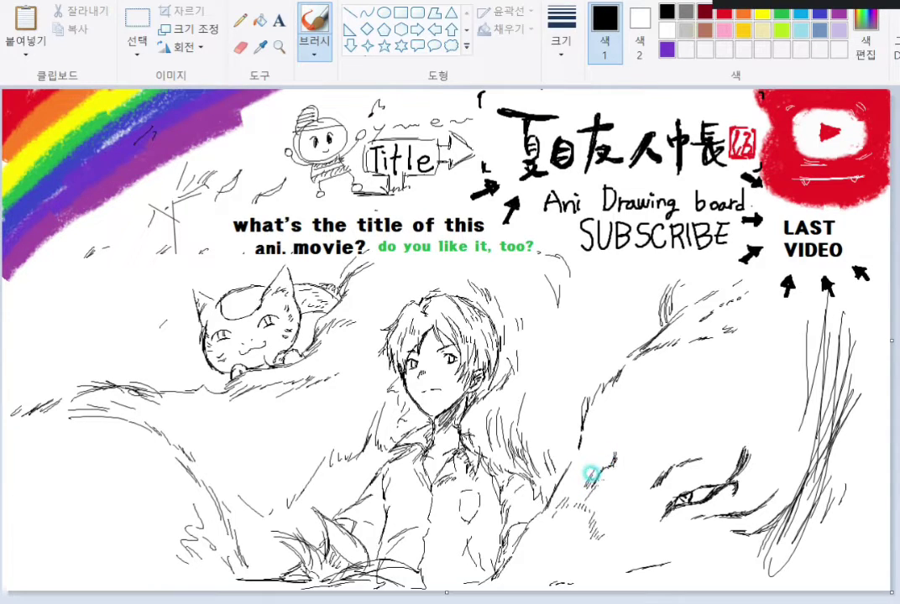
{"action": "mouse_move", "coordinate": [604, 459]}
{"action": "left_mouse_down"}
{"action": "mouse_move", "coordinate": [614, 436]}
{"action": "mouse_move", "coordinate": [646, 425]}
{"action": "left_mouse_up"}
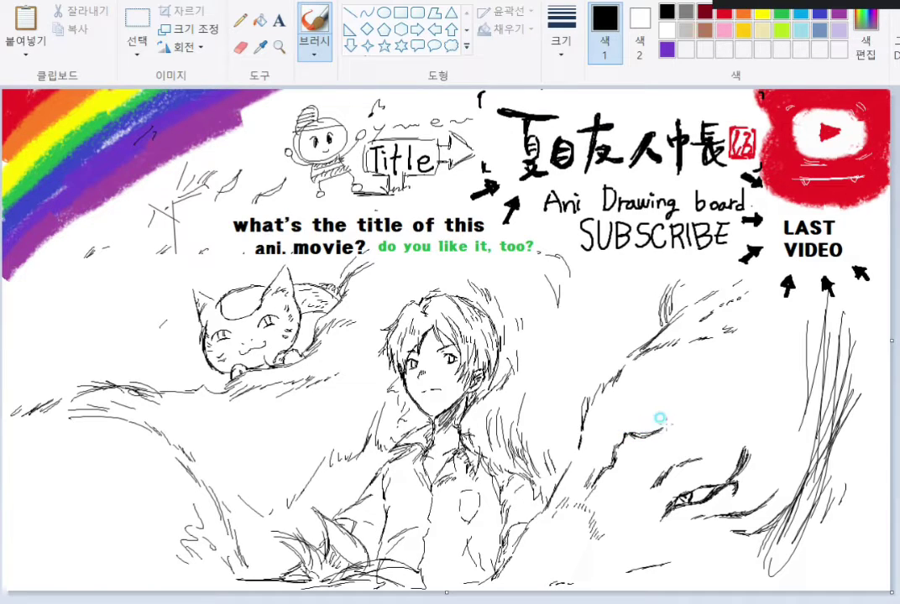
{"action": "mouse_move", "coordinate": [652, 382]}
{"action": "left_mouse_down"}
{"action": "mouse_move", "coordinate": [645, 385]}
{"action": "mouse_move", "coordinate": [663, 428]}
{"action": "left_mouse_up"}
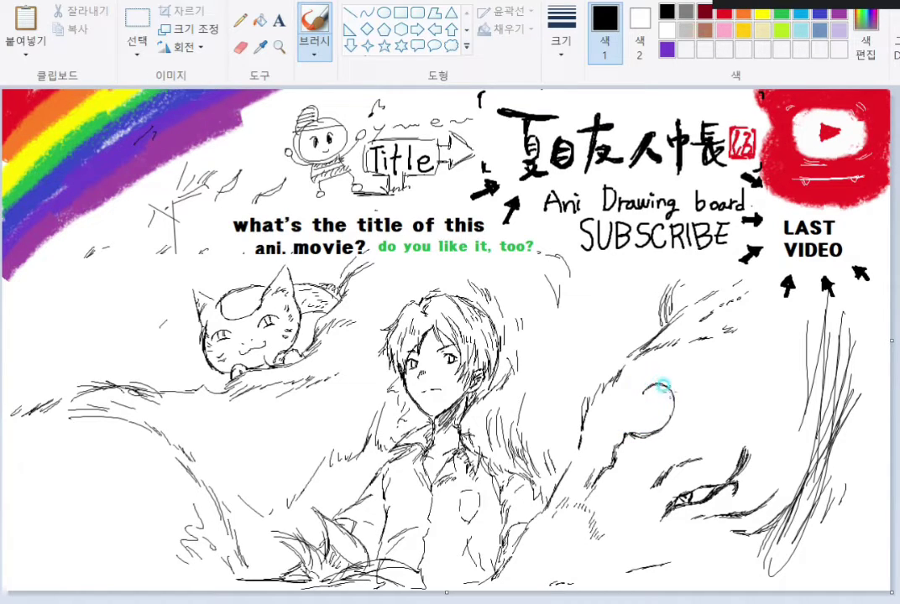
{"action": "mouse_move", "coordinate": [656, 388]}
{"action": "left_mouse_down"}
{"action": "mouse_move", "coordinate": [644, 399]}
{"action": "mouse_move", "coordinate": [638, 367]}
{"action": "mouse_move", "coordinate": [651, 390]}
{"action": "mouse_move", "coordinate": [658, 358]}
{"action": "mouse_move", "coordinate": [688, 374]}
{"action": "left_mouse_up"}
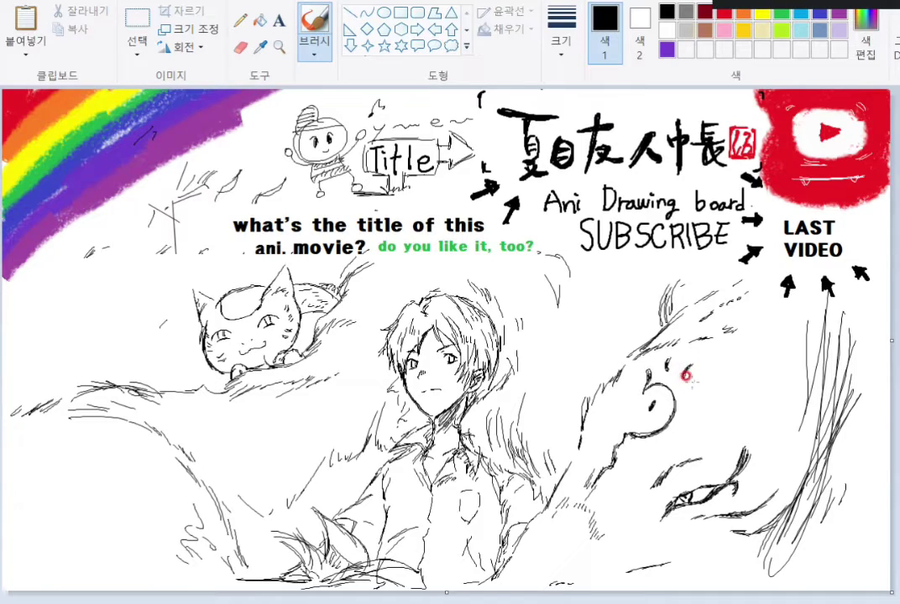
{"action": "mouse_move", "coordinate": [714, 323]}
{"action": "left_mouse_down"}
{"action": "mouse_move", "coordinate": [732, 305]}
{"action": "mouse_move", "coordinate": [713, 311]}
{"action": "mouse_move", "coordinate": [797, 346]}
{"action": "mouse_move", "coordinate": [789, 367]}
{"action": "mouse_move", "coordinate": [797, 440]}
{"action": "mouse_move", "coordinate": [829, 507]}
{"action": "mouse_move", "coordinate": [789, 458]}
{"action": "mouse_move", "coordinate": [786, 435]}
{"action": "mouse_move", "coordinate": [797, 500]}
{"action": "mouse_move", "coordinate": [801, 486]}
{"action": "mouse_move", "coordinate": [777, 428]}
{"action": "mouse_move", "coordinate": [773, 342]}
{"action": "left_mouse_up"}
{"action": "mouse_move", "coordinate": [819, 414]}
{"action": "left_mouse_down"}
{"action": "mouse_move", "coordinate": [845, 390]}
{"action": "mouse_move", "coordinate": [823, 398]}
{"action": "mouse_move", "coordinate": [839, 417]}
{"action": "mouse_move", "coordinate": [839, 488]}
{"action": "mouse_move", "coordinate": [834, 438]}
{"action": "mouse_move", "coordinate": [838, 458]}
{"action": "mouse_move", "coordinate": [806, 517]}
{"action": "mouse_move", "coordinate": [859, 514]}
{"action": "mouse_move", "coordinate": [817, 551]}
{"action": "mouse_move", "coordinate": [829, 531]}
{"action": "mouse_move", "coordinate": [814, 328]}
{"action": "left_mouse_up"}
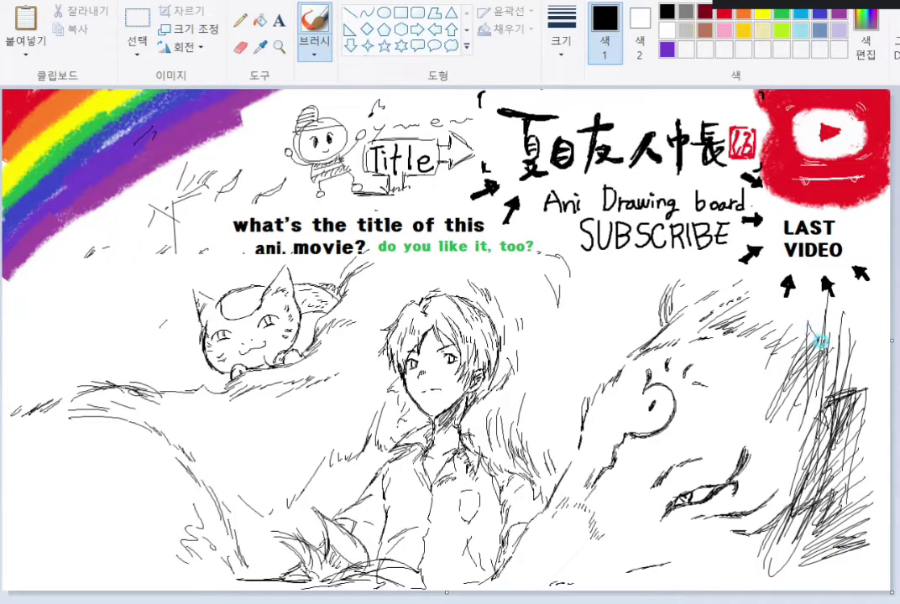
Step: Cover the upper part of the dense hatching below the LAST VIDEO arrows using a thicker white brush
{"action": "left_click", "coordinate": [560, 36]}
{"action": "left_click", "coordinate": [591, 183]}
{"action": "left_click", "coordinate": [667, 30]}
{"action": "mouse_move", "coordinate": [782, 323]}
{"action": "left_mouse_down"}
{"action": "mouse_move", "coordinate": [806, 339]}
{"action": "mouse_move", "coordinate": [783, 382]}
{"action": "mouse_move", "coordinate": [785, 368]}
{"action": "left_mouse_up"}
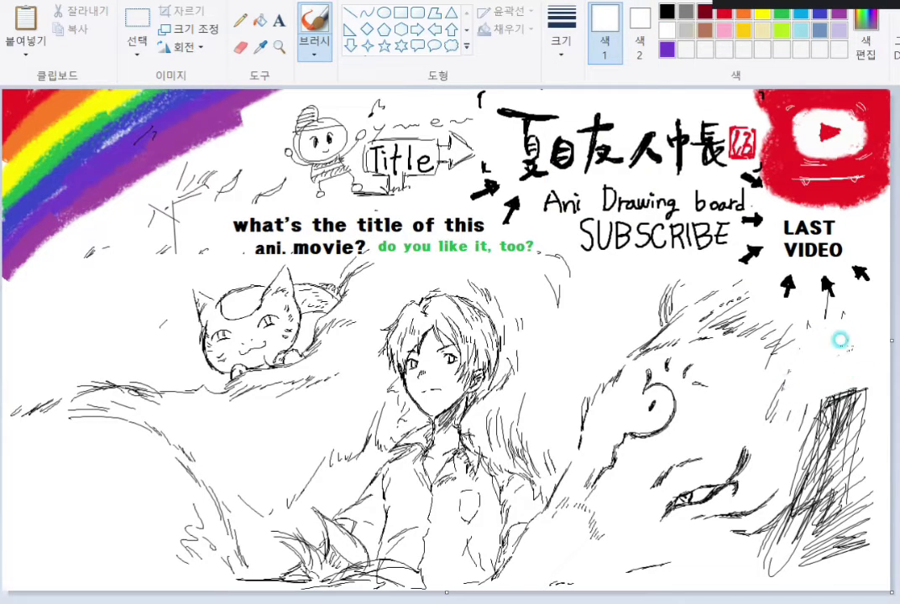
Step: Draw a side-facing character's face, eye, hair and high collar in thin black strokes above the dense hatching
{"action": "left_click", "coordinate": [561, 36]}
{"action": "left_click", "coordinate": [592, 116]}
{"action": "left_click", "coordinate": [667, 11]}
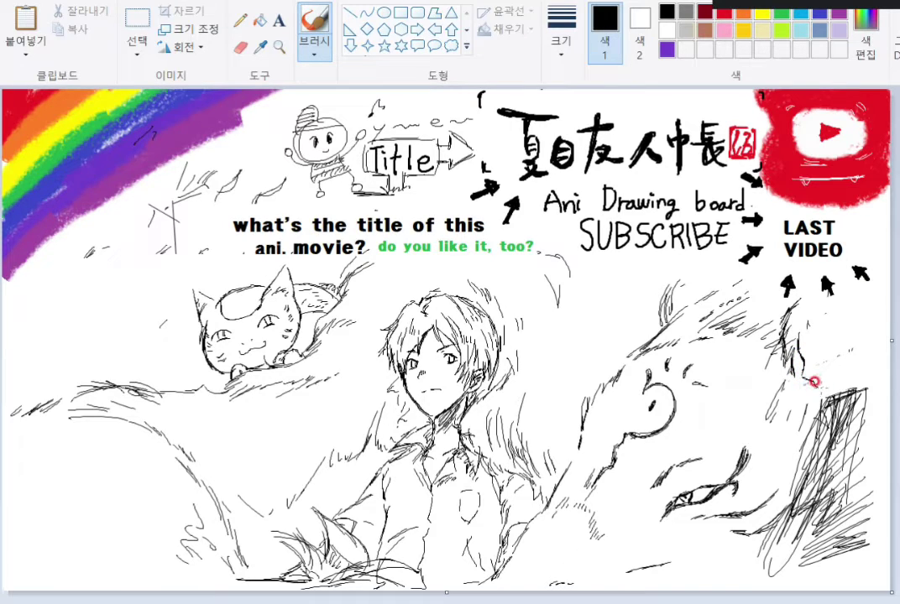
{"action": "left_click_drag", "start_coordinate": [813, 395], "coordinate": [819, 424]}
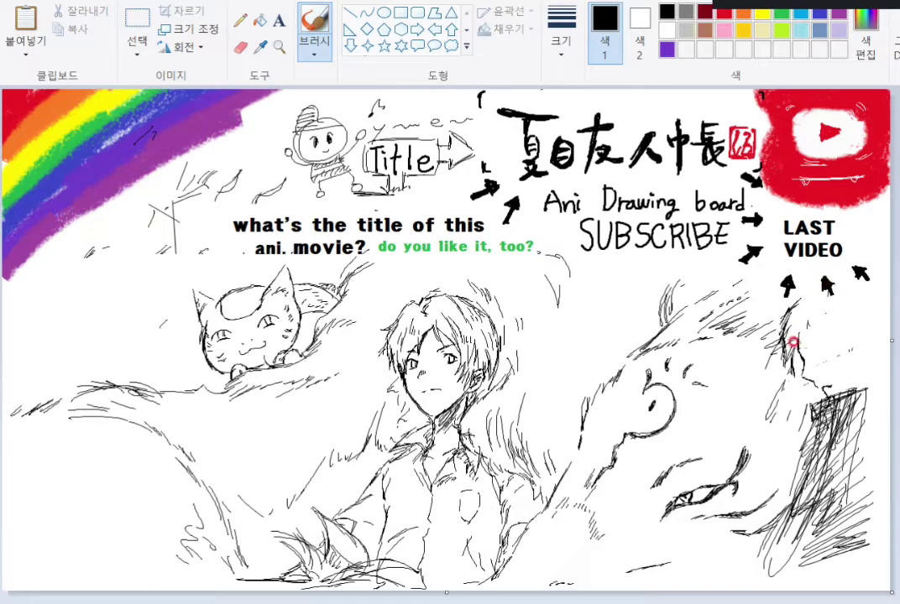
{"action": "left_click_drag", "start_coordinate": [814, 307], "coordinate": [808, 318]}
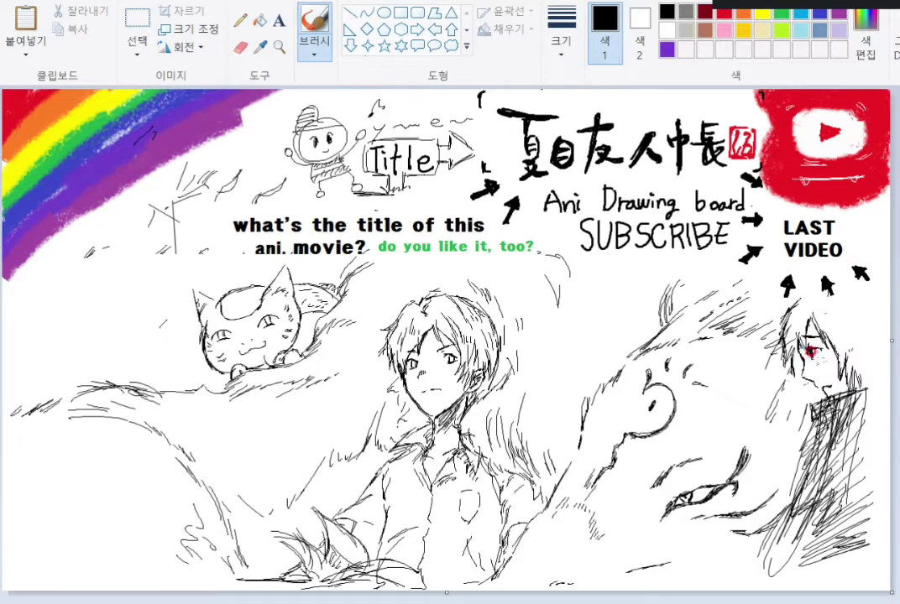
{"action": "left_click_drag", "start_coordinate": [812, 344], "coordinate": [792, 367]}
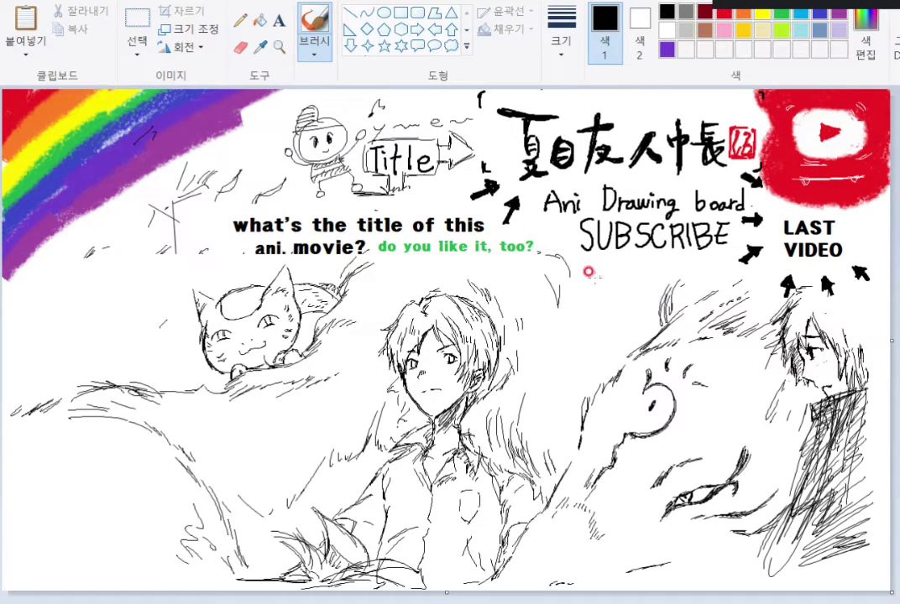
Step: Draw a third character's tilted face, eye and fringe in thin black strokes between the boy and the large creature
{"action": "mouse_move", "coordinate": [626, 267]}
{"action": "left_mouse_down"}
{"action": "mouse_move", "coordinate": [599, 311]}
{"action": "mouse_move", "coordinate": [635, 280]}
{"action": "mouse_move", "coordinate": [634, 327]}
{"action": "left_mouse_up"}
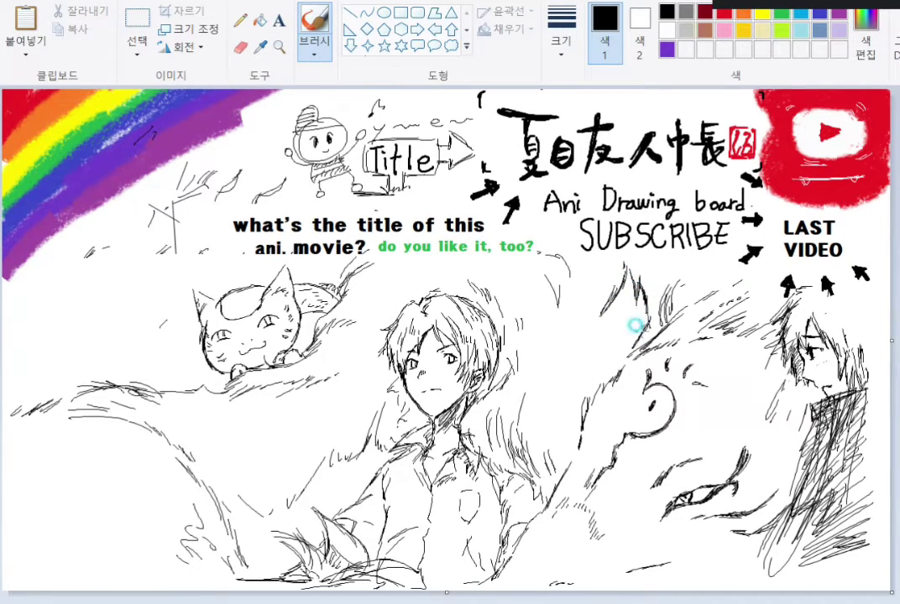
{"action": "left_click_drag", "start_coordinate": [600, 367], "coordinate": [570, 356]}
{"action": "left_click_drag", "start_coordinate": [610, 330], "coordinate": [595, 314]}
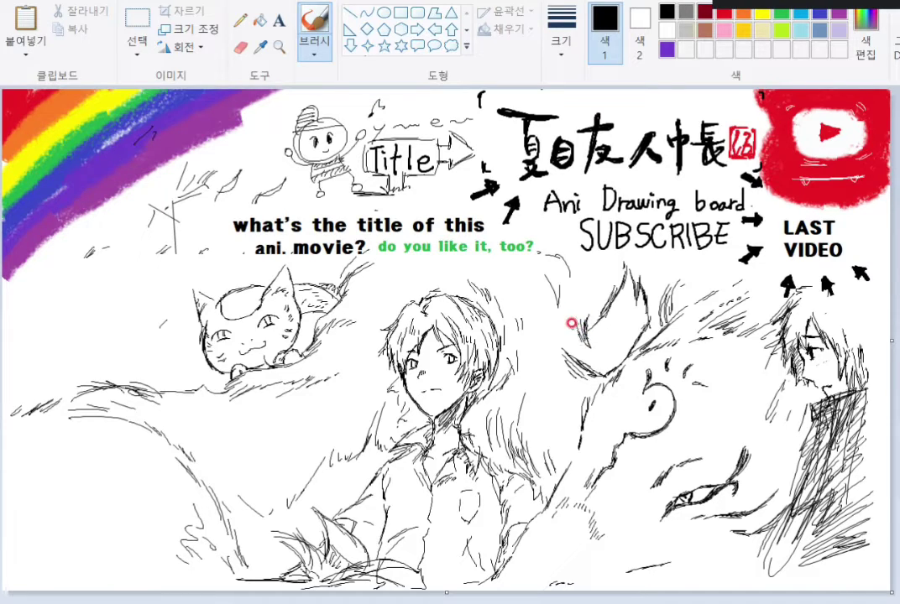
{"action": "mouse_move", "coordinate": [569, 341]}
{"action": "left_mouse_down"}
{"action": "mouse_move", "coordinate": [554, 324]}
{"action": "mouse_move", "coordinate": [615, 328]}
{"action": "left_mouse_up"}
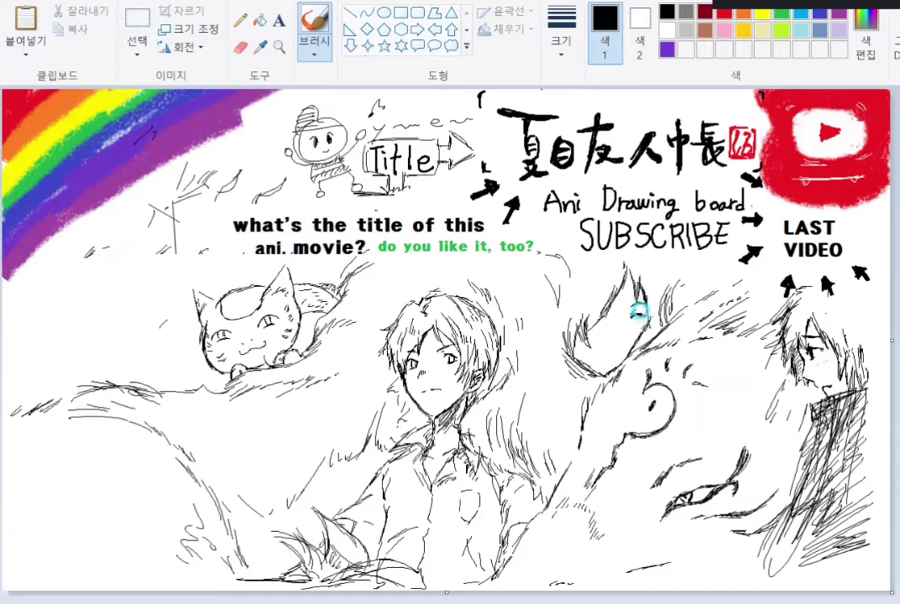
{"action": "left_click_drag", "start_coordinate": [655, 263], "coordinate": [643, 283]}
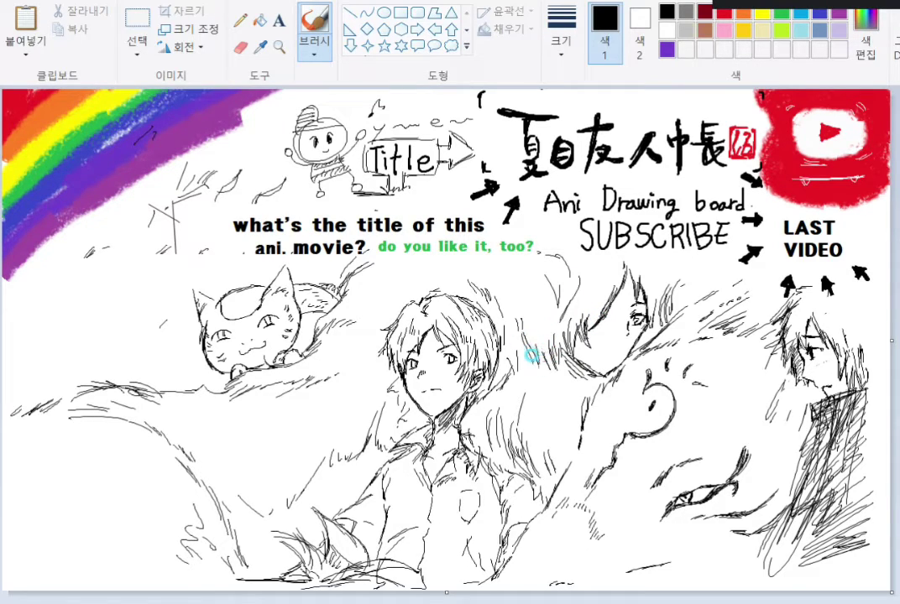
Step: Complete the tilted character's hair, collar and shoulder, and hatch the empty area beneath the cat's branch
{"action": "mouse_move", "coordinate": [522, 271]}
{"action": "left_mouse_down"}
{"action": "mouse_move", "coordinate": [527, 339]}
{"action": "mouse_move", "coordinate": [545, 253]}
{"action": "mouse_move", "coordinate": [554, 256]}
{"action": "mouse_move", "coordinate": [547, 360]}
{"action": "mouse_move", "coordinate": [542, 344]}
{"action": "mouse_move", "coordinate": [529, 357]}
{"action": "mouse_move", "coordinate": [549, 360]}
{"action": "mouse_move", "coordinate": [572, 389]}
{"action": "mouse_move", "coordinate": [528, 359]}
{"action": "mouse_move", "coordinate": [519, 366]}
{"action": "mouse_move", "coordinate": [526, 379]}
{"action": "mouse_move", "coordinate": [551, 400]}
{"action": "mouse_move", "coordinate": [585, 391]}
{"action": "left_mouse_up"}
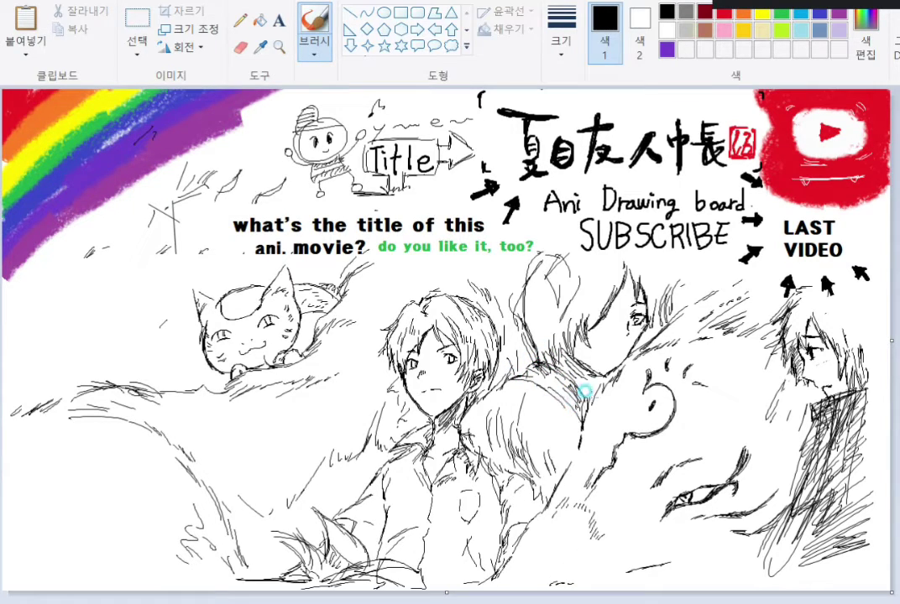
{"action": "mouse_move", "coordinate": [622, 302]}
{"action": "left_mouse_down"}
{"action": "mouse_move", "coordinate": [592, 311]}
{"action": "mouse_move", "coordinate": [617, 282]}
{"action": "mouse_move", "coordinate": [655, 295]}
{"action": "mouse_move", "coordinate": [662, 268]}
{"action": "left_mouse_up"}
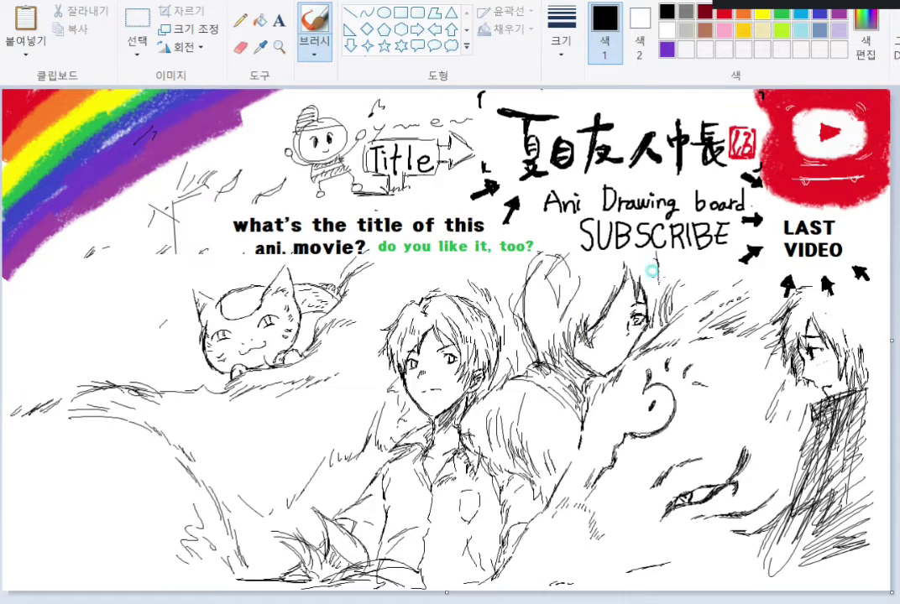
{"action": "mouse_move", "coordinate": [639, 317]}
{"action": "left_mouse_down"}
{"action": "mouse_move", "coordinate": [728, 328]}
{"action": "mouse_move", "coordinate": [595, 349]}
{"action": "left_mouse_up"}
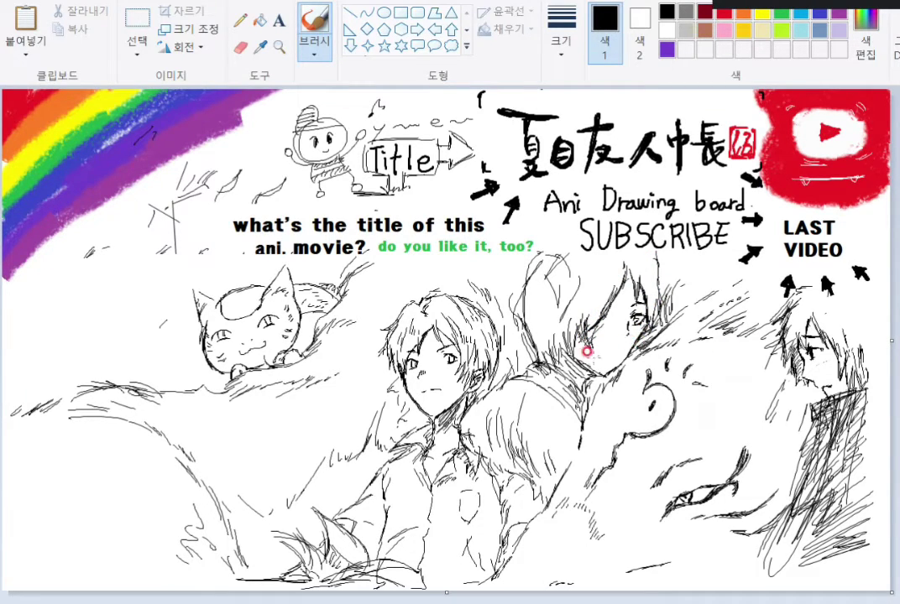
{"action": "mouse_move", "coordinate": [34, 418]}
{"action": "left_mouse_down"}
{"action": "mouse_move", "coordinate": [48, 431]}
{"action": "mouse_move", "coordinate": [34, 469]}
{"action": "mouse_move", "coordinate": [57, 526]}
{"action": "mouse_move", "coordinate": [150, 546]}
{"action": "mouse_move", "coordinate": [172, 453]}
{"action": "left_mouse_up"}
Step: Paint broad red diagonal bands across the cat and branch area with a thick, rough-textured brush
{"action": "left_click", "coordinate": [666, 30]}
{"action": "left_click", "coordinate": [724, 12]}
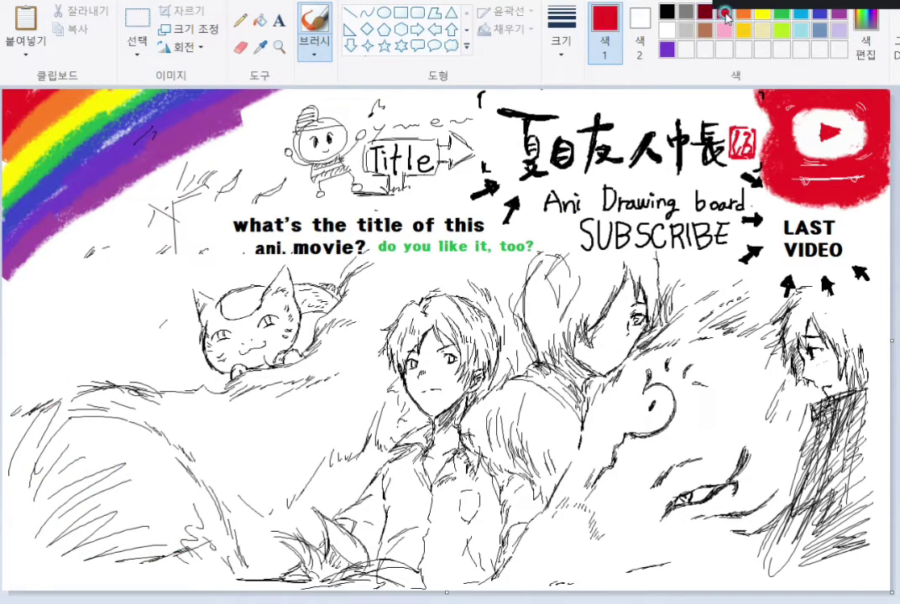
{"action": "left_click", "coordinate": [315, 53]}
{"action": "left_click", "coordinate": [398, 117]}
{"action": "left_click", "coordinate": [560, 33]}
{"action": "left_click", "coordinate": [583, 192]}
{"action": "left_click_drag", "start_coordinate": [155, 173], "coordinate": [38, 508]}
{"action": "left_click_drag", "start_coordinate": [205, 173], "coordinate": [84, 500]}
{"action": "left_click_drag", "start_coordinate": [281, 147], "coordinate": [101, 496]}
{"action": "mouse_move", "coordinate": [336, 144]}
{"action": "left_mouse_down"}
{"action": "mouse_move", "coordinate": [118, 475]}
{"action": "mouse_move", "coordinate": [349, 188]}
{"action": "mouse_move", "coordinate": [173, 505]}
{"action": "left_mouse_up"}
Step: Add broad orange and yellow diagonal bands beside the red ones, extending over the boy
{"action": "left_click", "coordinate": [743, 12]}
{"action": "left_click_drag", "start_coordinate": [336, 202], "coordinate": [237, 462]}
{"action": "left_click_drag", "start_coordinate": [420, 256], "coordinate": [302, 403]}
{"action": "left_click", "coordinate": [761, 12]}
{"action": "left_click_drag", "start_coordinate": [388, 242], "coordinate": [250, 525]}
{"action": "left_click_drag", "start_coordinate": [395, 219], "coordinate": [277, 529]}
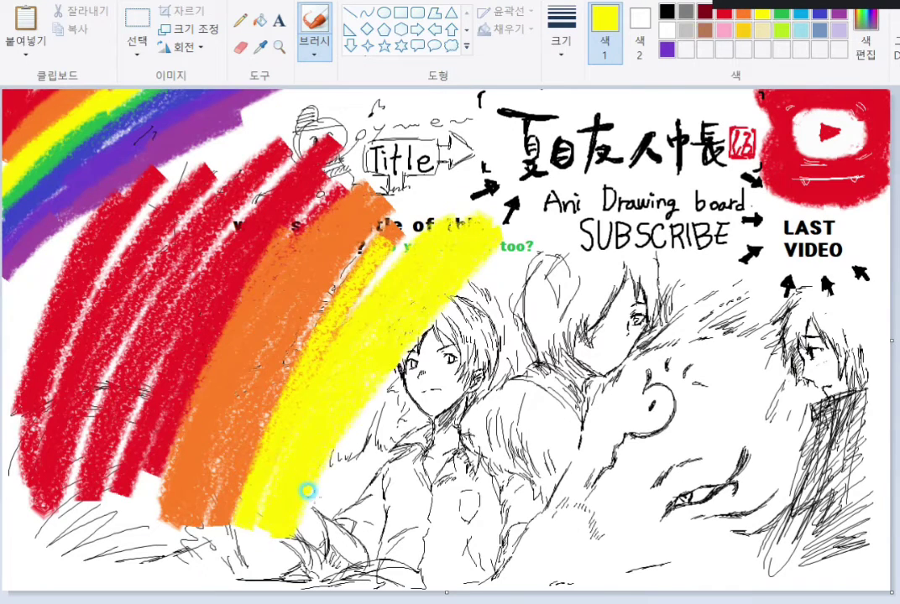
{"action": "left_click_drag", "start_coordinate": [495, 244], "coordinate": [336, 520]}
Step: Continue the rainbow with broad green, blue, magenta-purple and violet diagonal bands across the tilted character and the creature's head
{"action": "left_click", "coordinate": [781, 14]}
{"action": "left_click_drag", "start_coordinate": [425, 334], "coordinate": [537, 261]}
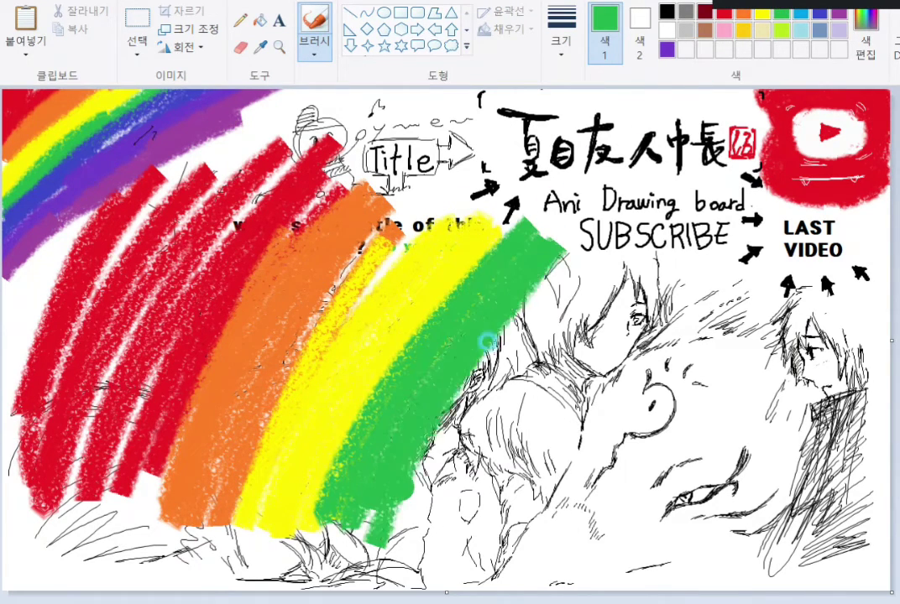
{"action": "mouse_move", "coordinate": [453, 512]}
{"action": "left_mouse_down"}
{"action": "mouse_move", "coordinate": [623, 302]}
{"action": "mouse_move", "coordinate": [701, 267]}
{"action": "left_mouse_up"}
{"action": "left_click_drag", "start_coordinate": [537, 503], "coordinate": [747, 289]}
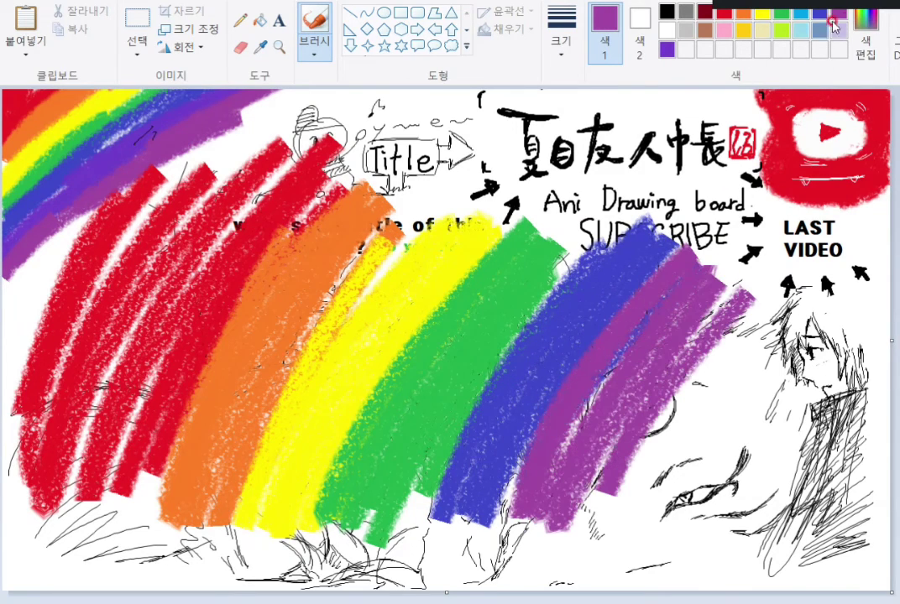
{"action": "left_click_drag", "start_coordinate": [616, 284], "coordinate": [508, 508]}
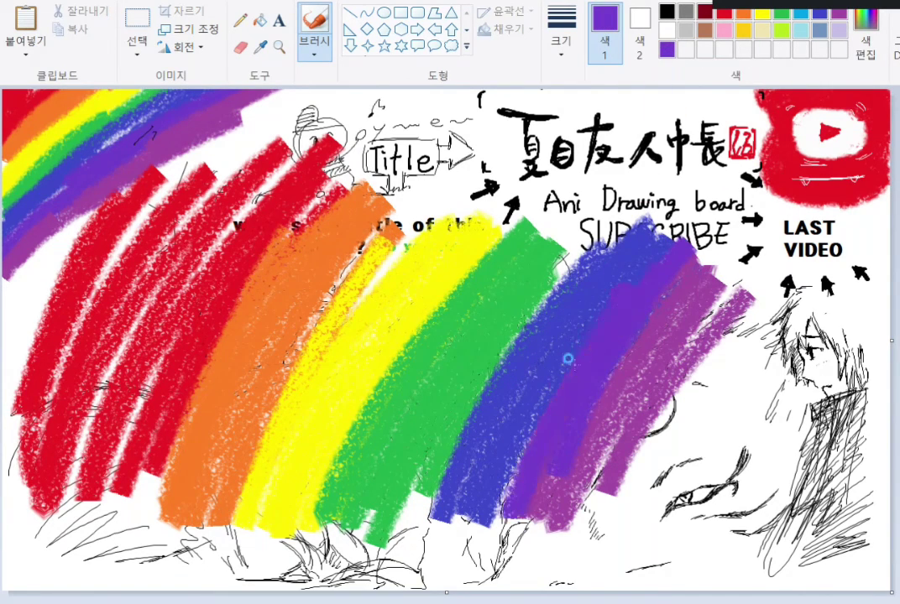